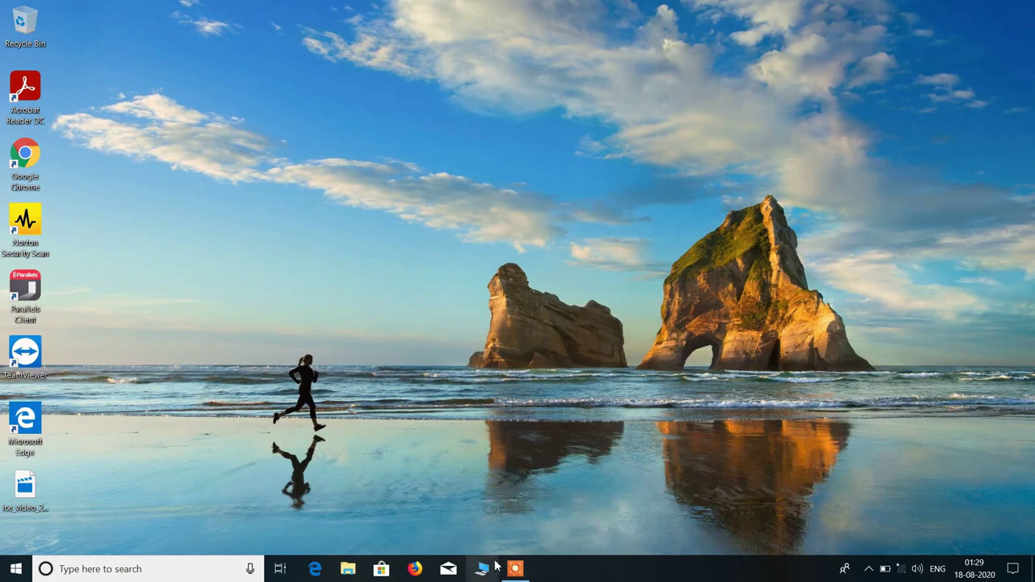
# - Check the drives listed under This PC in File Explorer and close the window
pyautogui.press('super+e')
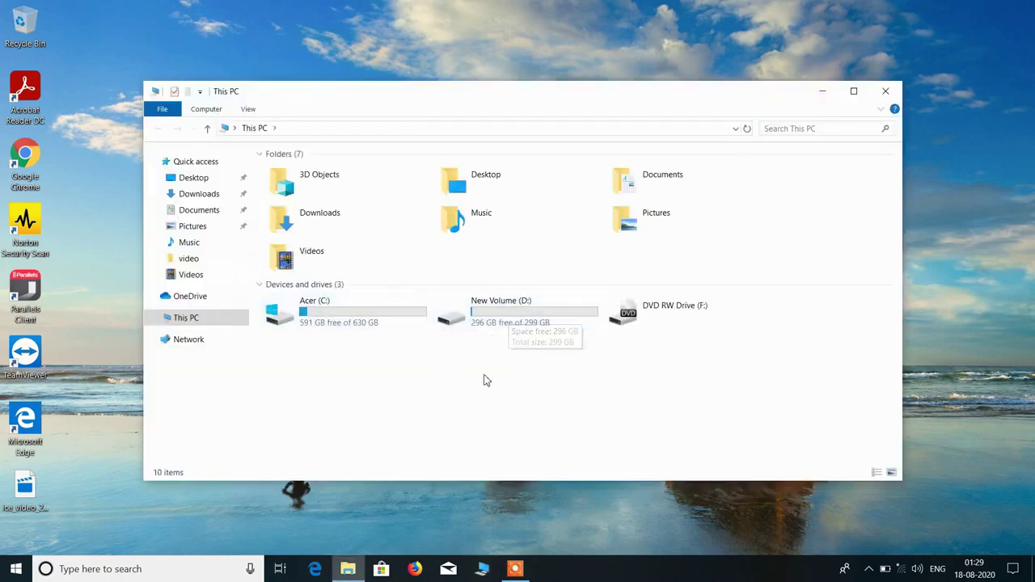
pyautogui.click(885, 91)
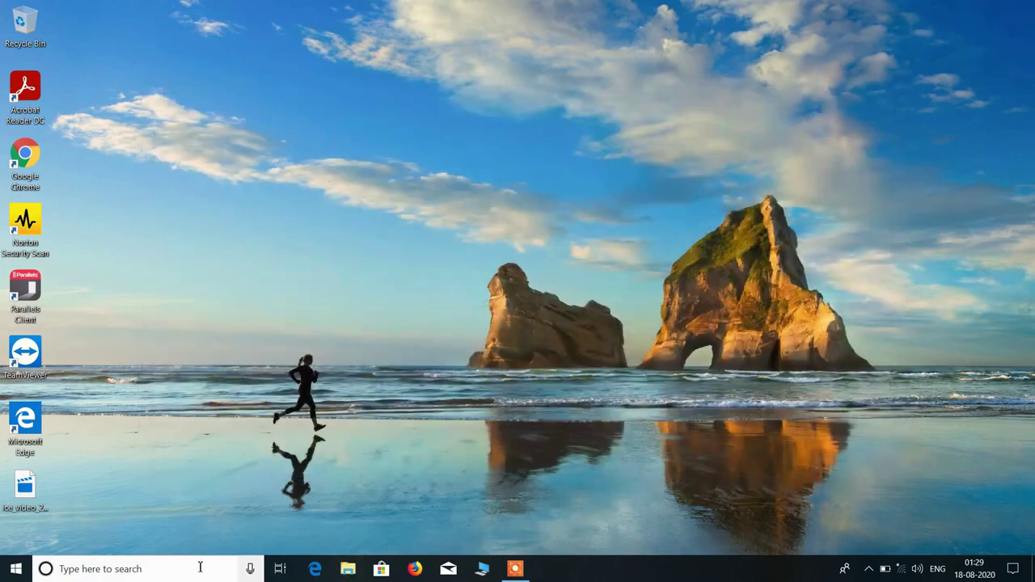
# - Open Computer Management and display Disk Management
pyautogui.click(198, 569)
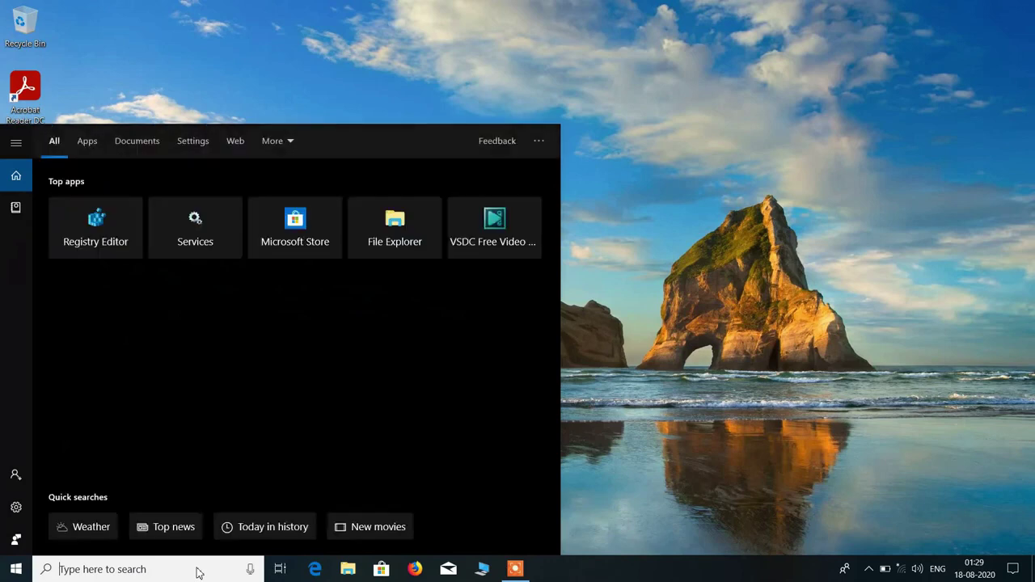
pyautogui.write('computer')
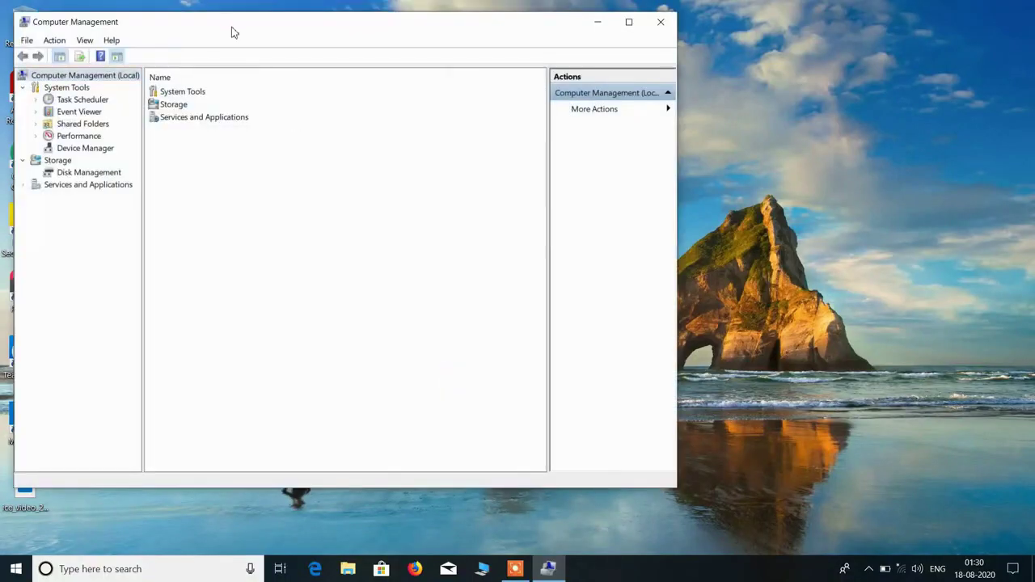
pyautogui.moveTo(231, 33); pyautogui.dragTo(393, 61)
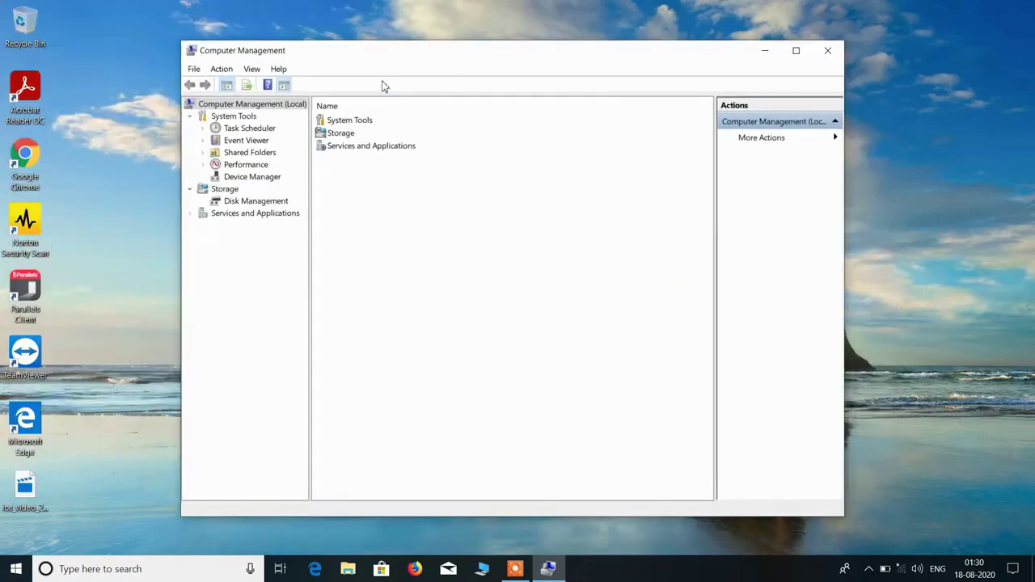
pyautogui.click(252, 202)
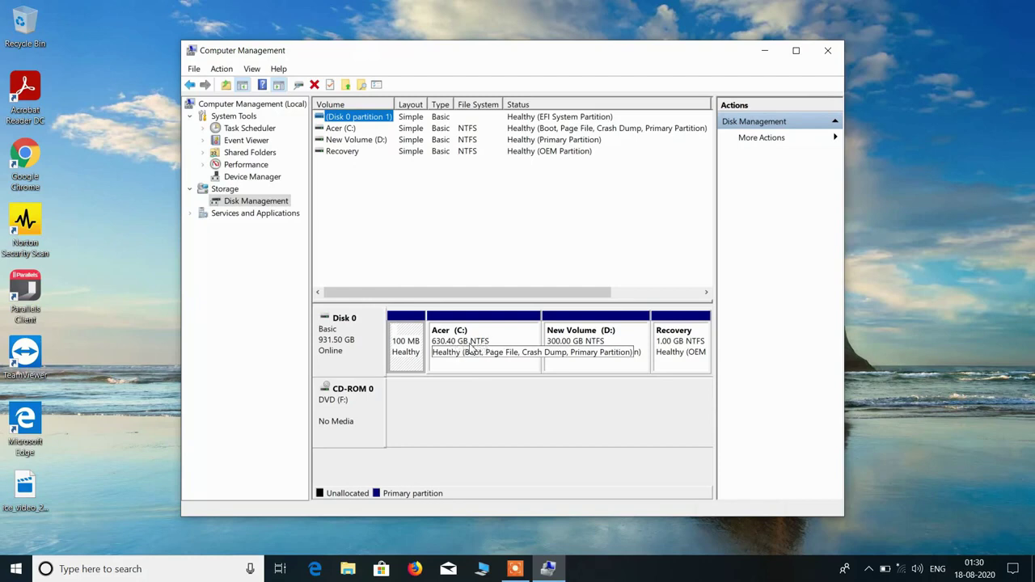
# - Open the Shrink Volume settings for the Acer (C:) partition on Disk 0
pyautogui.click(512, 342)
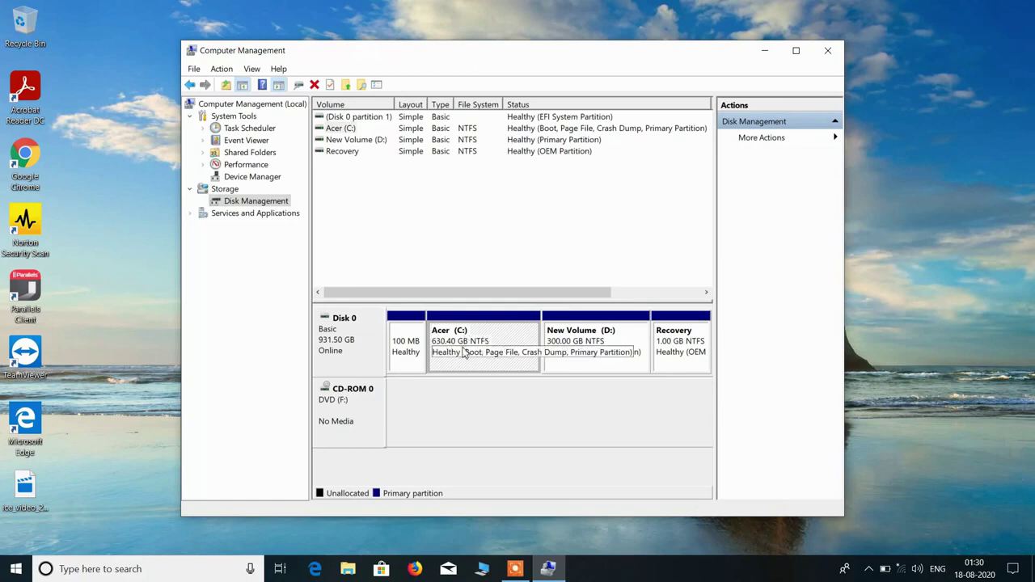
pyautogui.rightClick(498, 341)
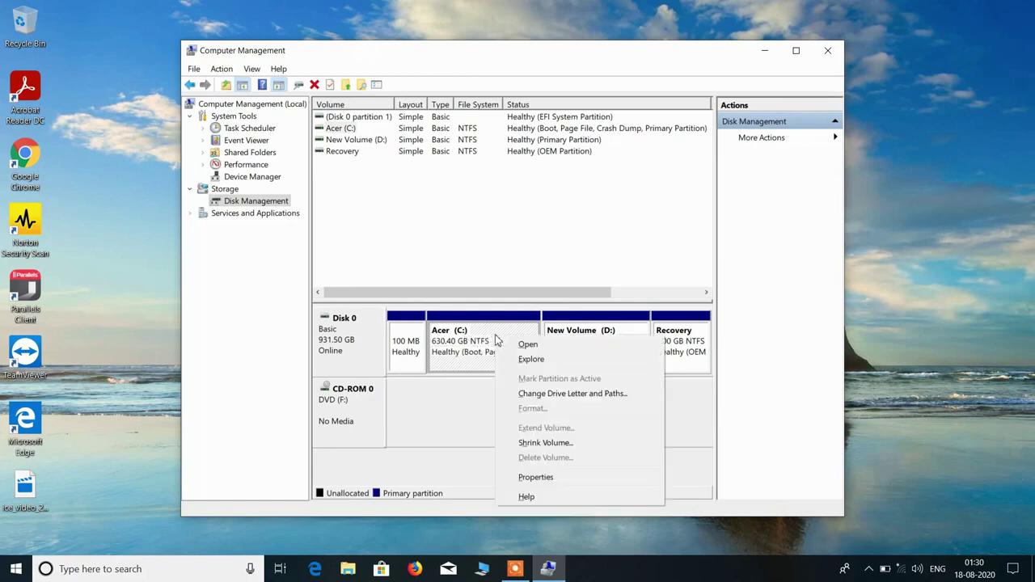
pyautogui.click(526, 445)
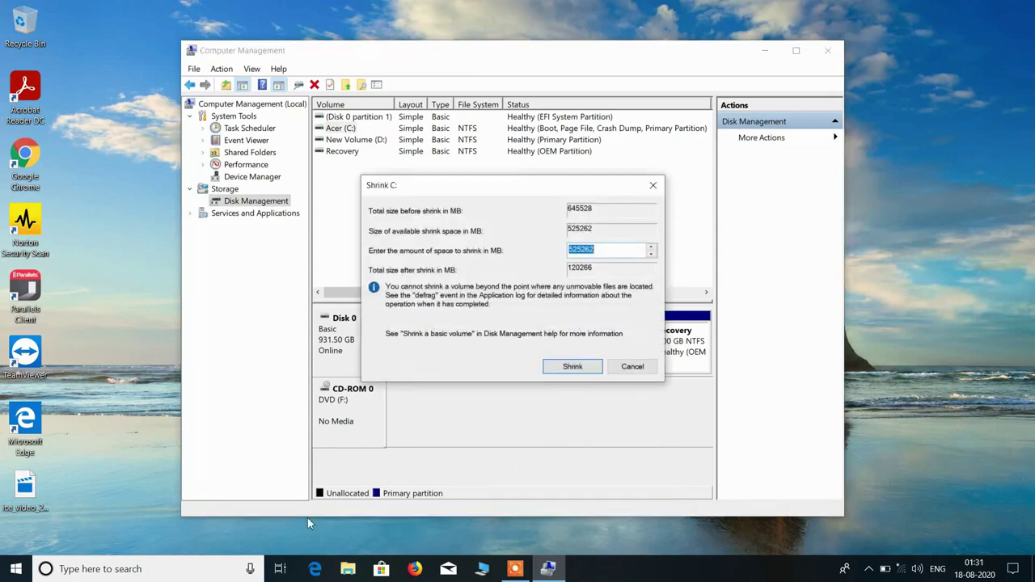
# - Open Calculator and multiply 300 by 1024 to convert 300 GB to MB, keeping the shrink settings in view beside it
pyautogui.click(191, 569)
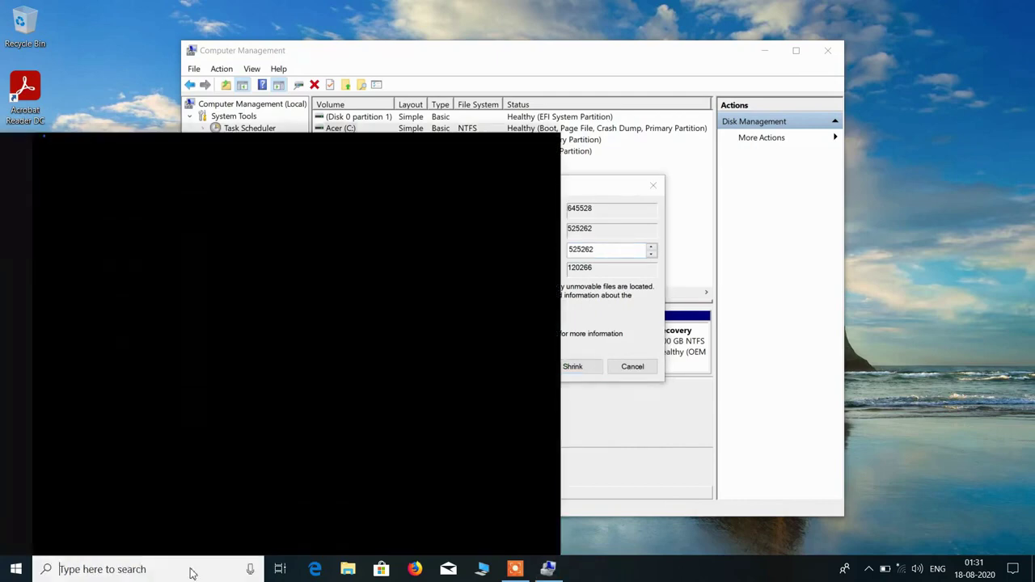
pyautogui.write('cal')
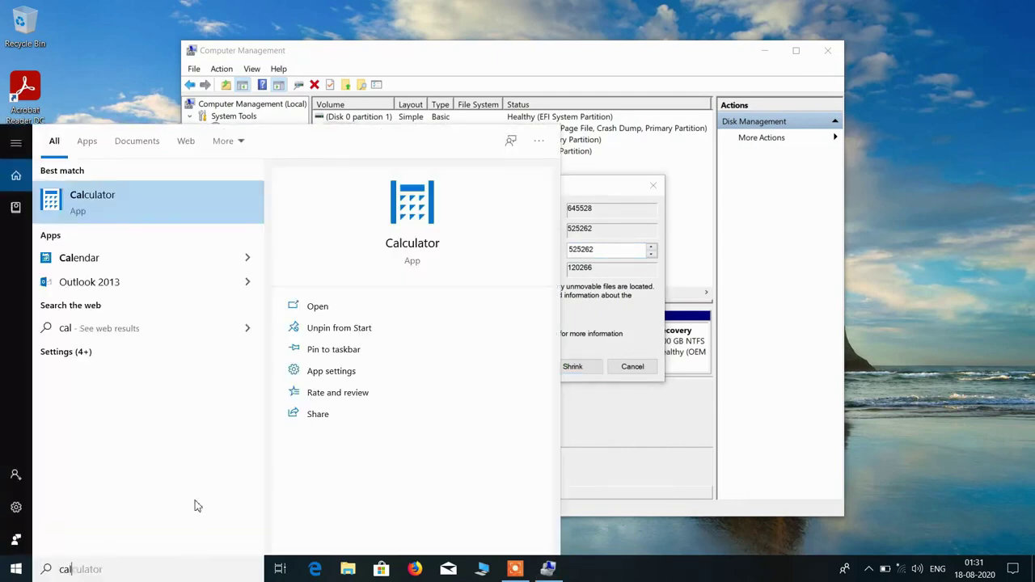
pyautogui.click(213, 215)
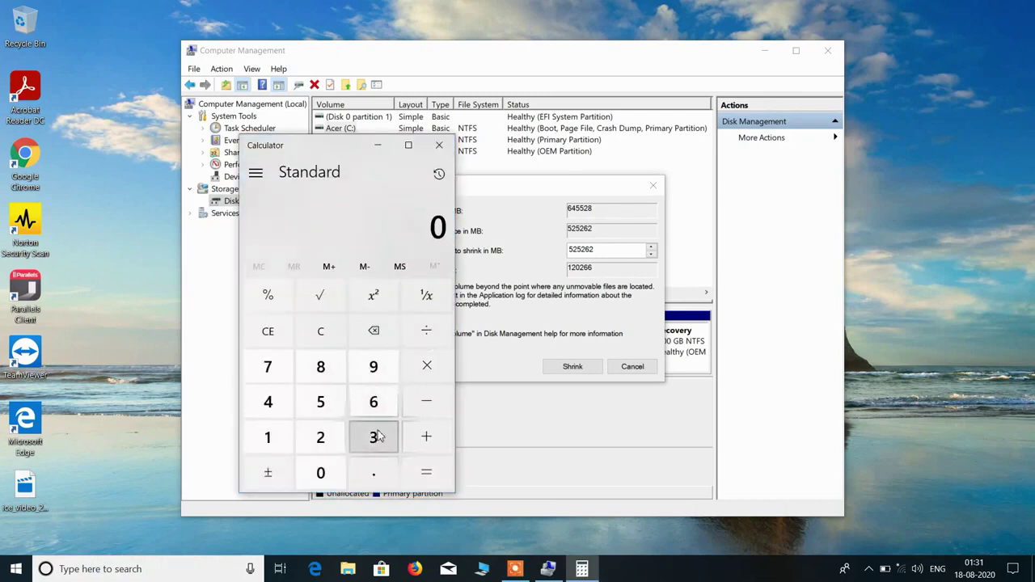
pyautogui.click(377, 437)
pyautogui.click(340, 467)
pyautogui.click(341, 468)
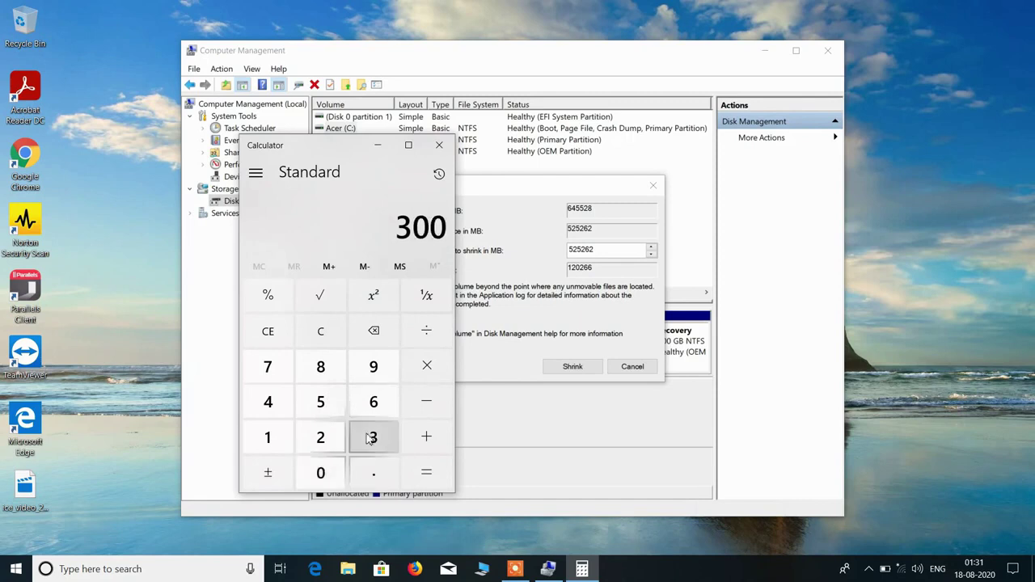
pyautogui.click(426, 366)
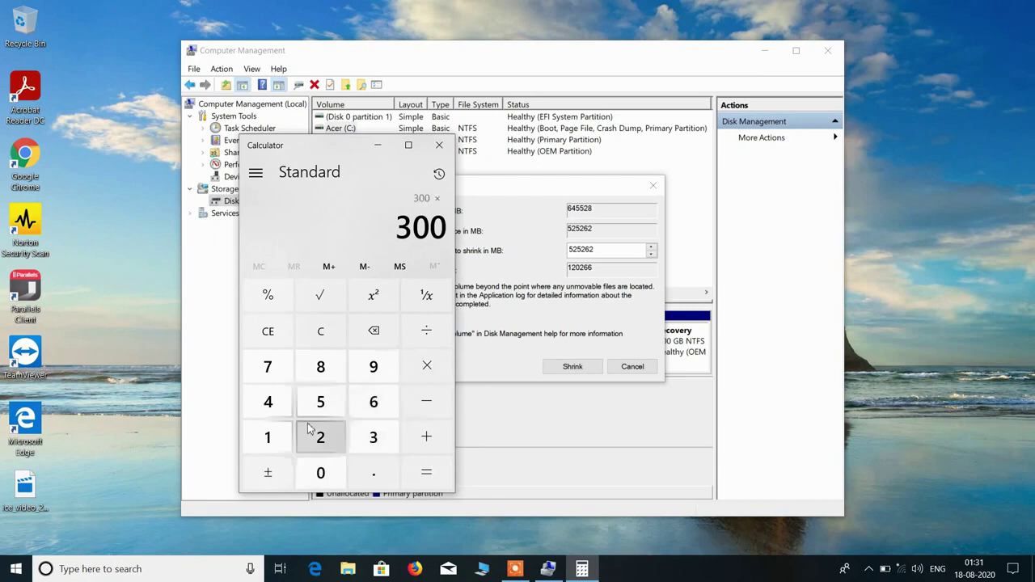
pyautogui.click(276, 439)
pyautogui.click(320, 473)
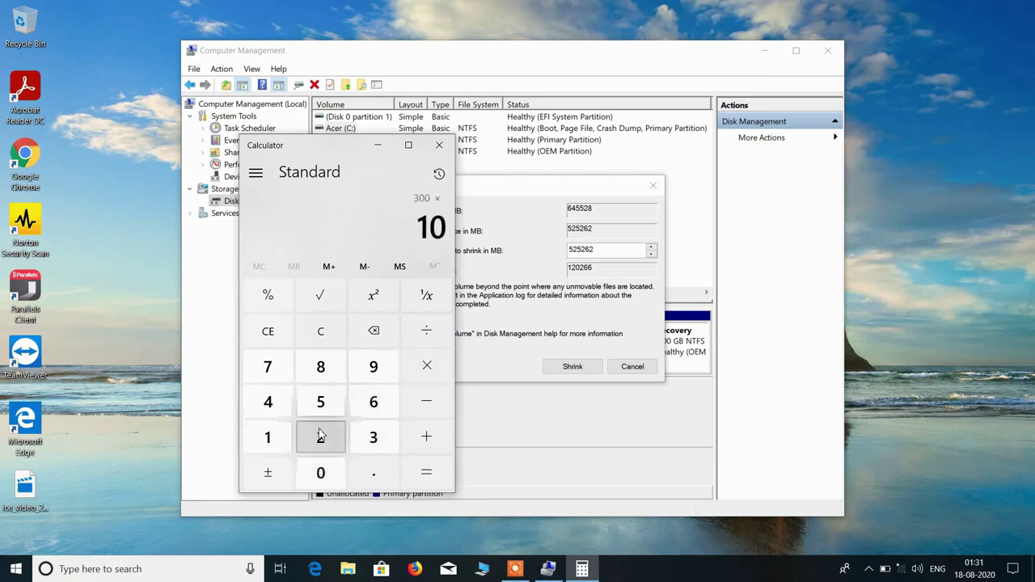
pyautogui.click(321, 437)
pyautogui.click(268, 402)
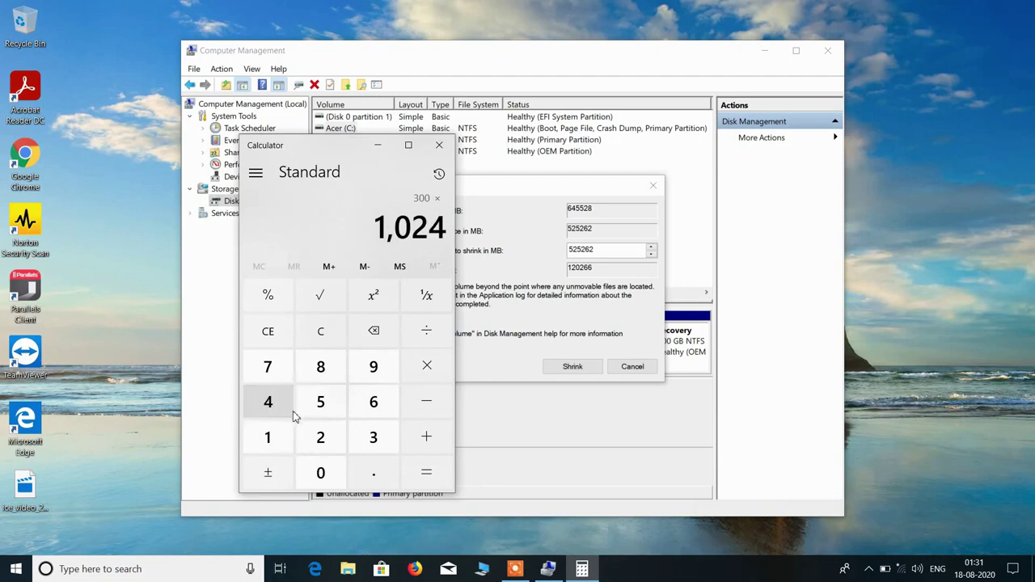
pyautogui.click(427, 473)
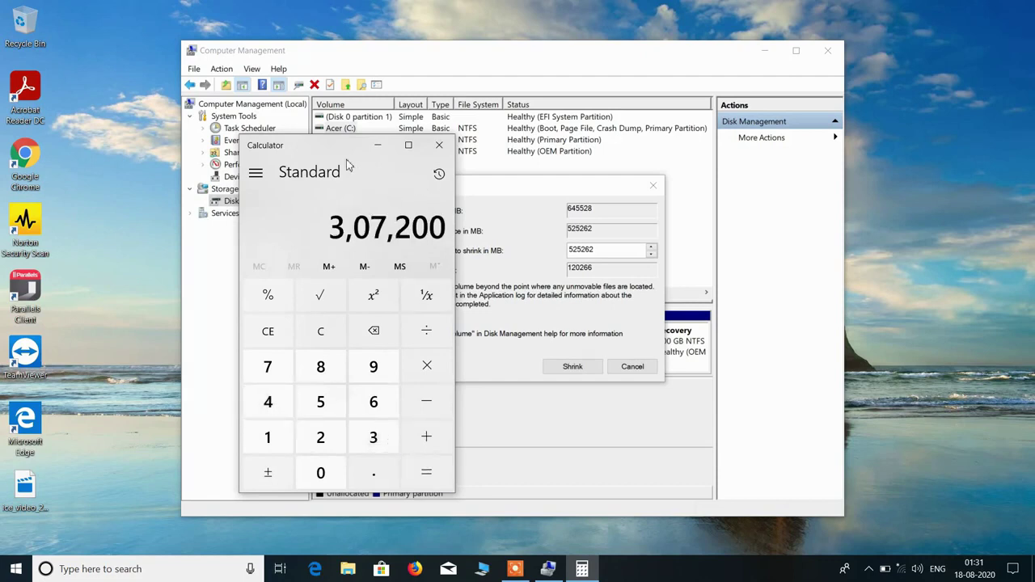
pyautogui.moveTo(341, 153); pyautogui.dragTo(224, 146)
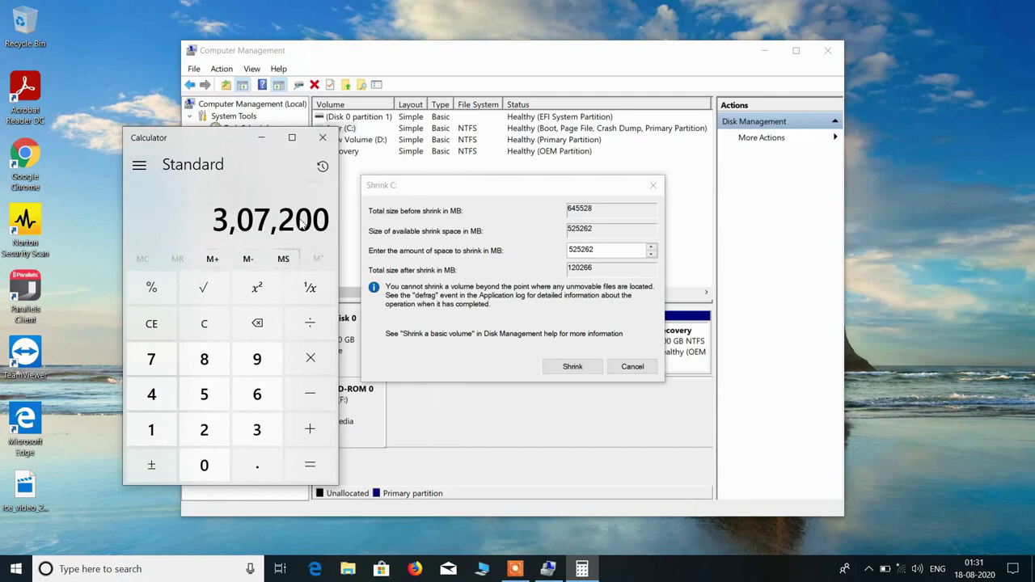
# - Set the amount of space to shrink to 307200 MB and shrink the C: volume
pyautogui.click(600, 249)
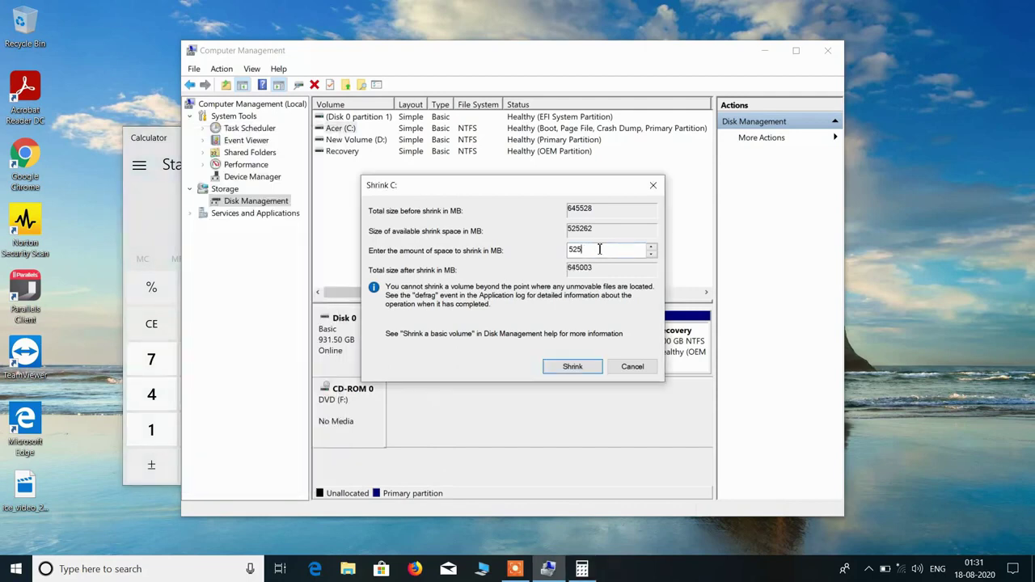
pyautogui.press('BackSpace')
pyautogui.press('BackSpace')
pyautogui.press('BackSpace')
pyautogui.click(172, 148)
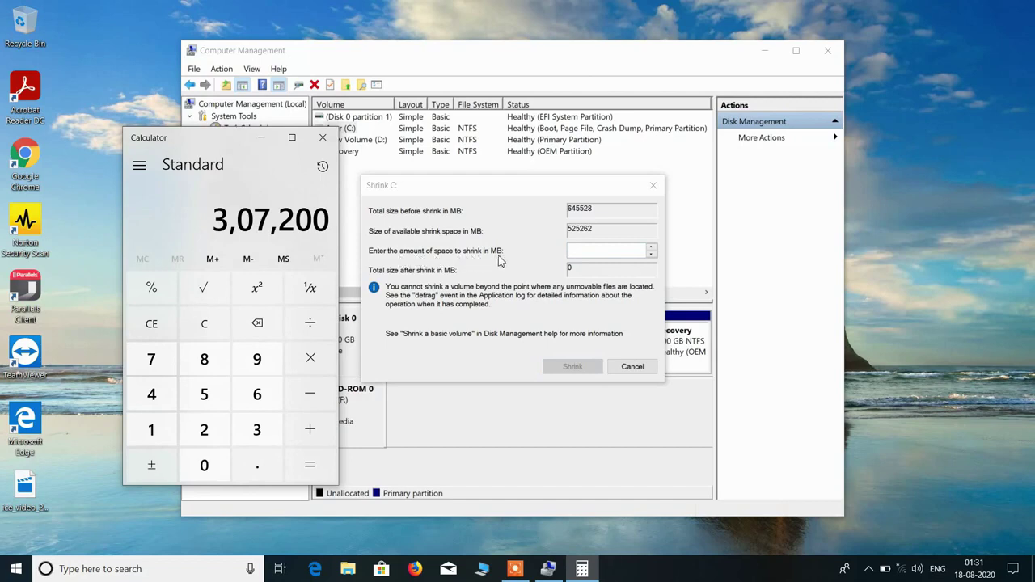
pyautogui.click(584, 251)
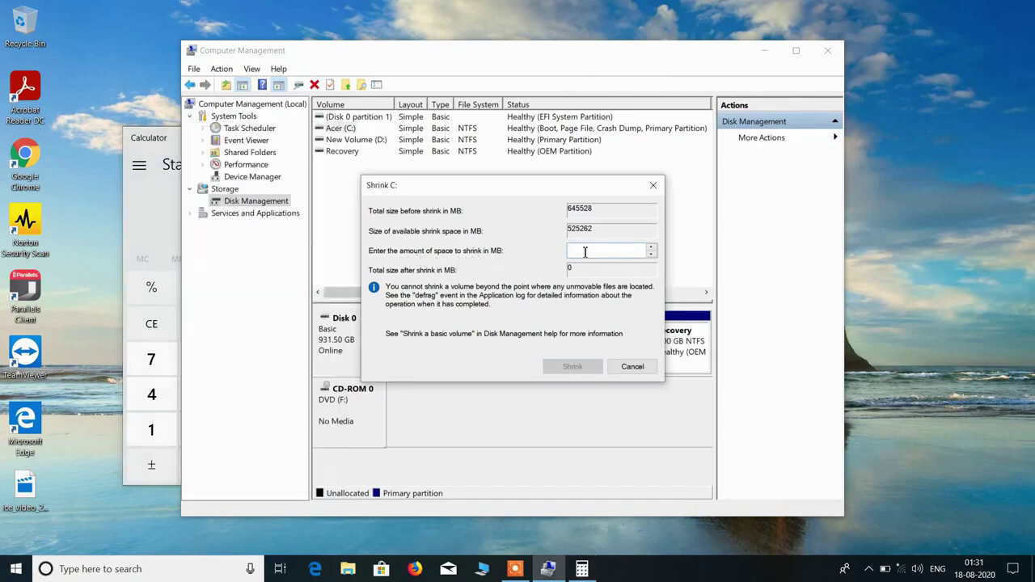
pyautogui.click(183, 153)
pyautogui.click(170, 148)
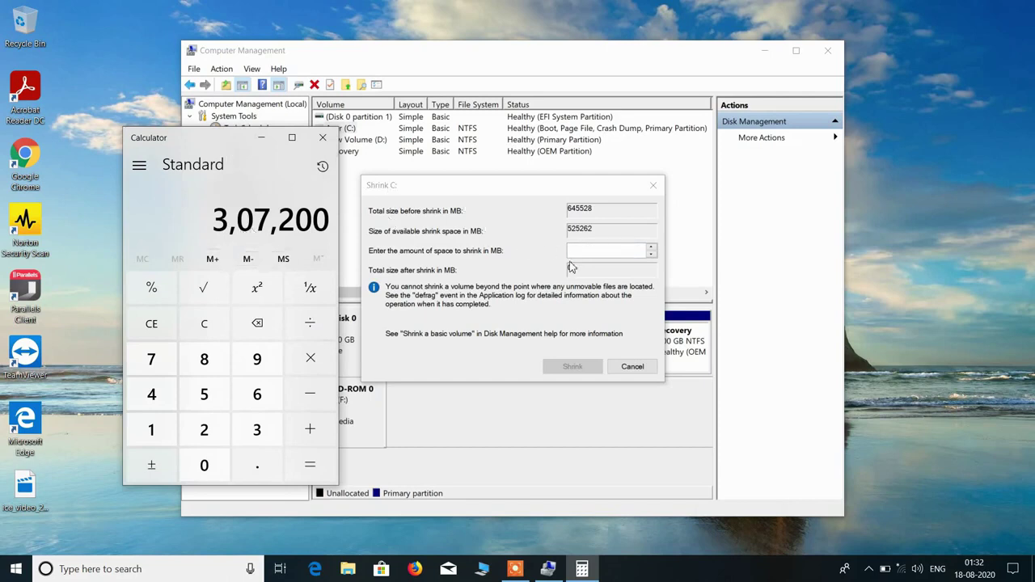
pyautogui.click(579, 252)
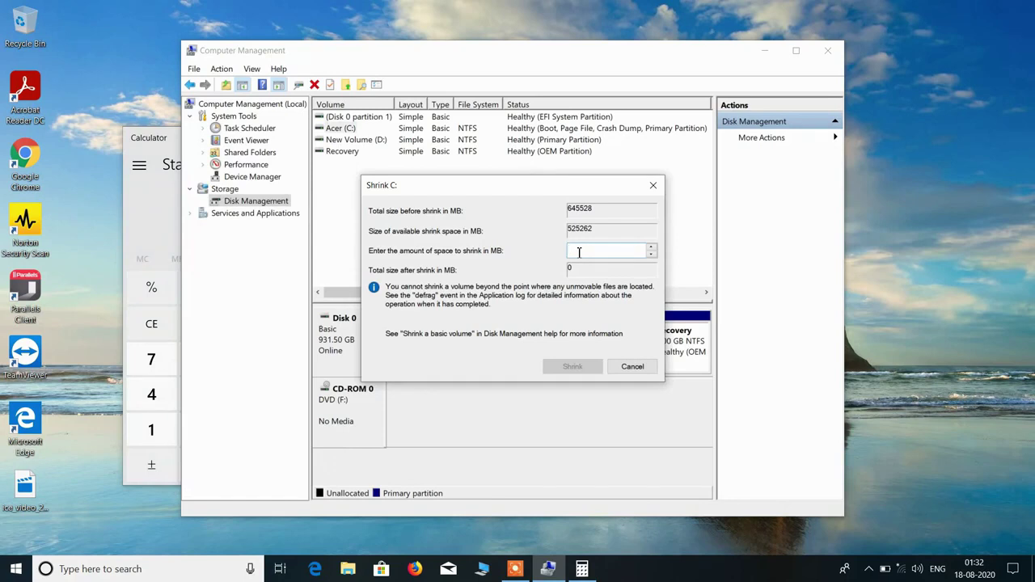
pyautogui.write('307200')
pyautogui.click(576, 367)
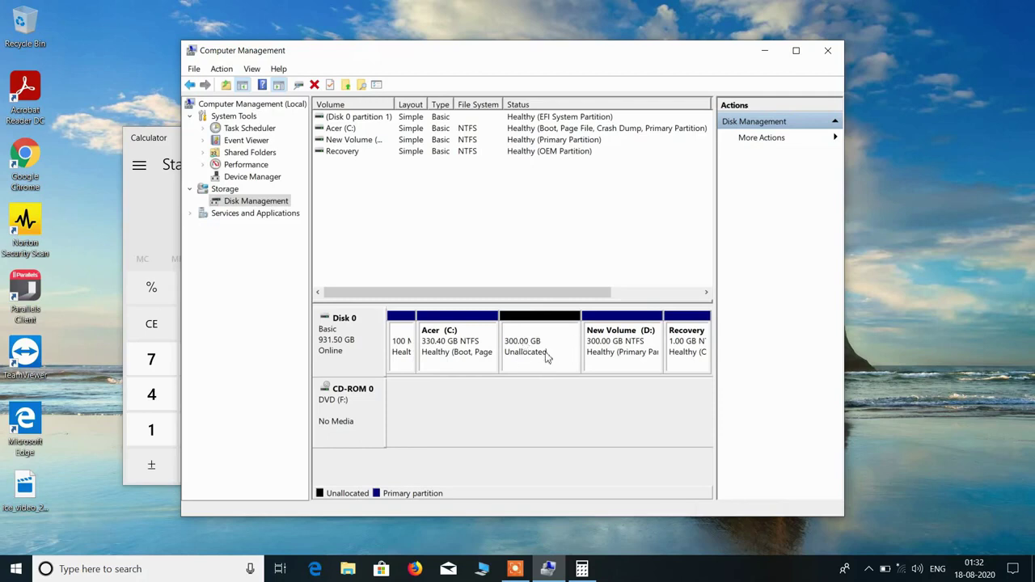
# - Start a new simple volume on the unallocated space of Disk 0, accepting the full size of 307199 MB
pyautogui.click(550, 348)
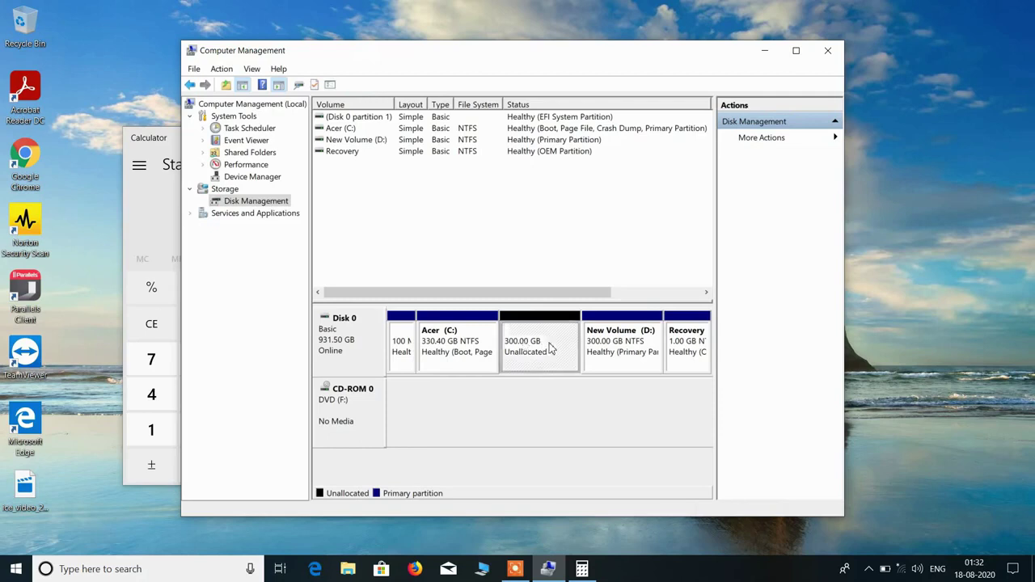
pyautogui.rightClick(555, 347)
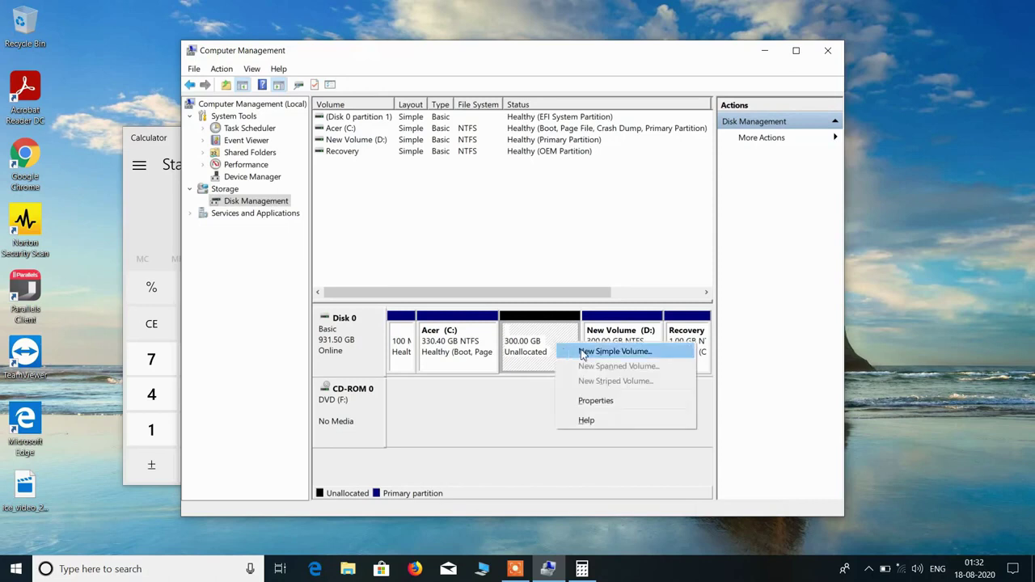
pyautogui.click(580, 353)
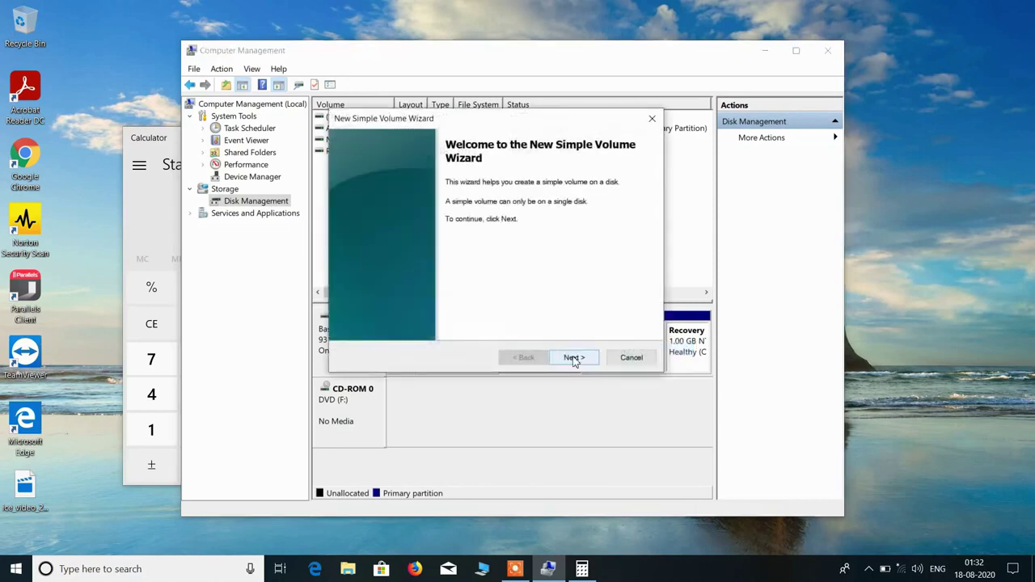
pyautogui.click(573, 358)
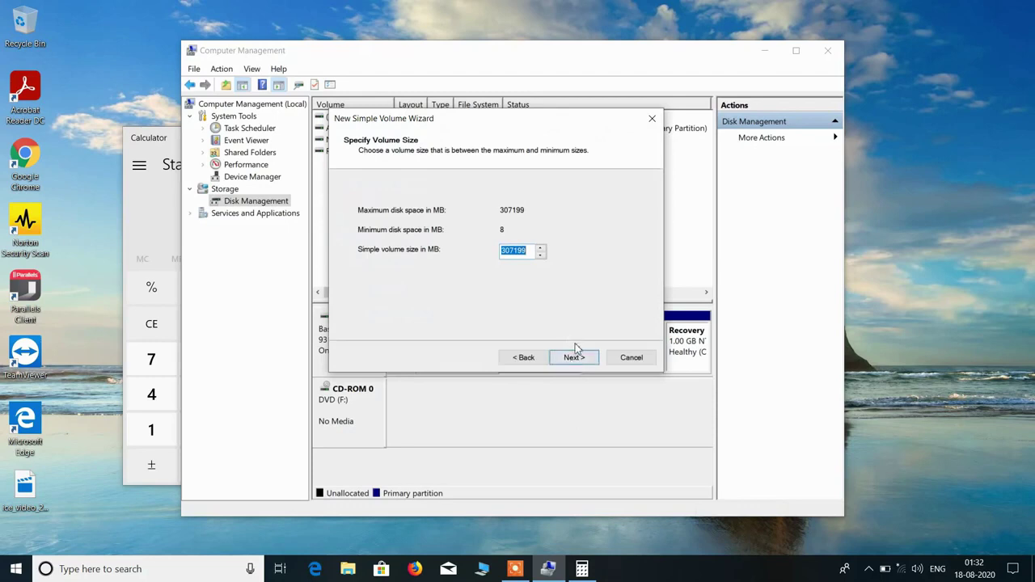
pyautogui.click(574, 356)
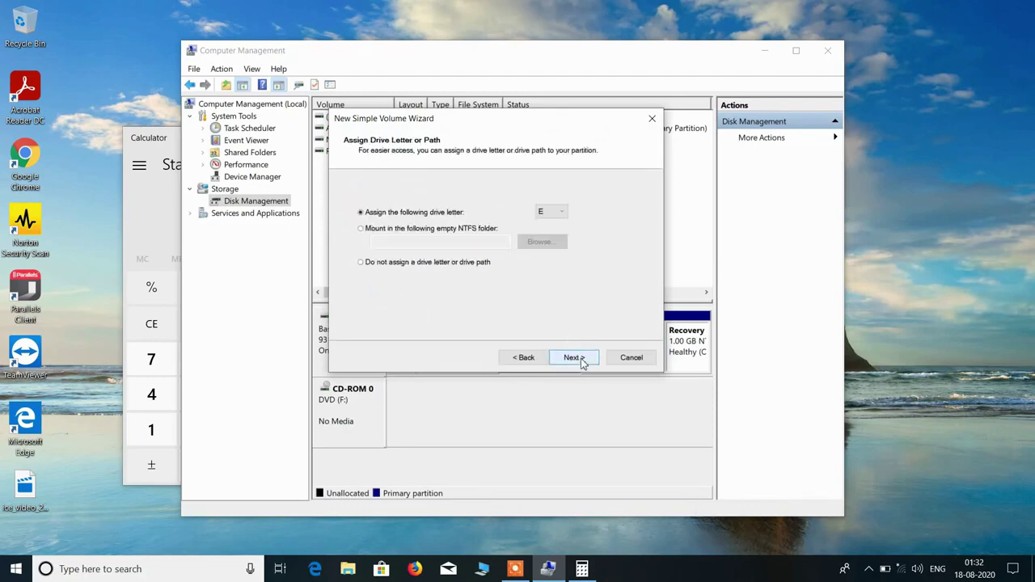
# - Assign drive letter E and create the volume with an NTFS quick format, default allocation unit size and the label New Volume
pyautogui.click(562, 214)
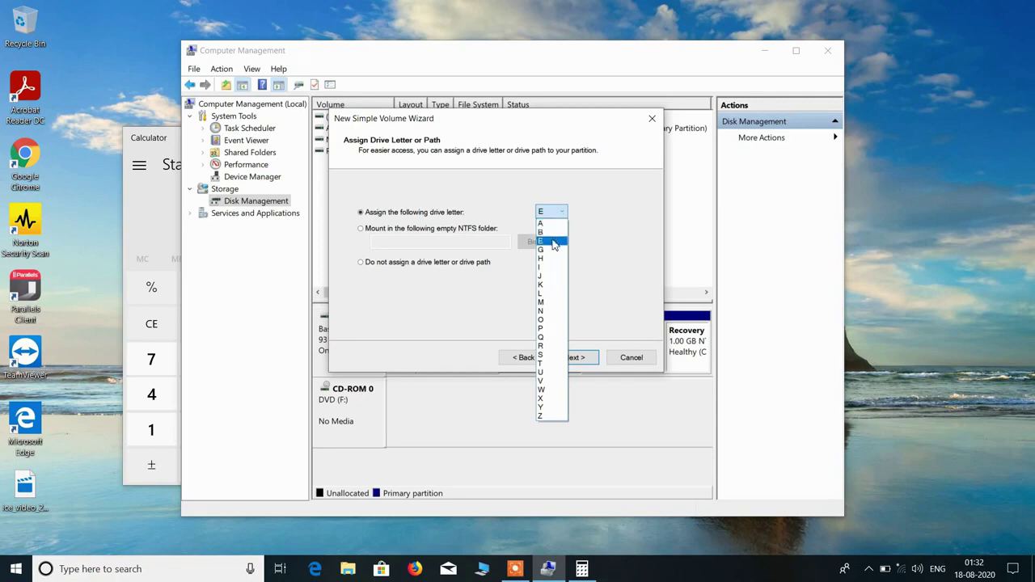
pyautogui.click(554, 242)
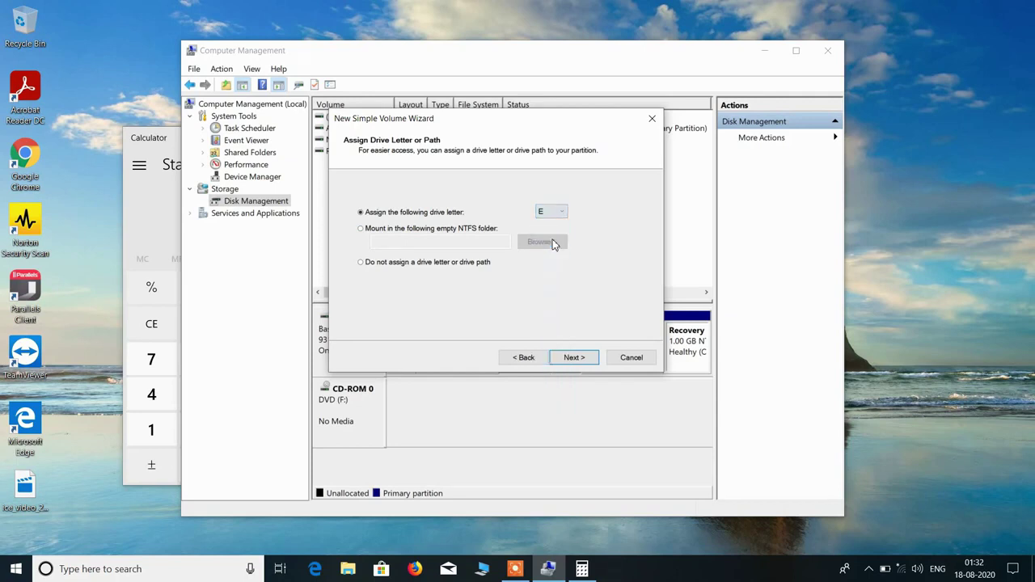
pyautogui.click(586, 357)
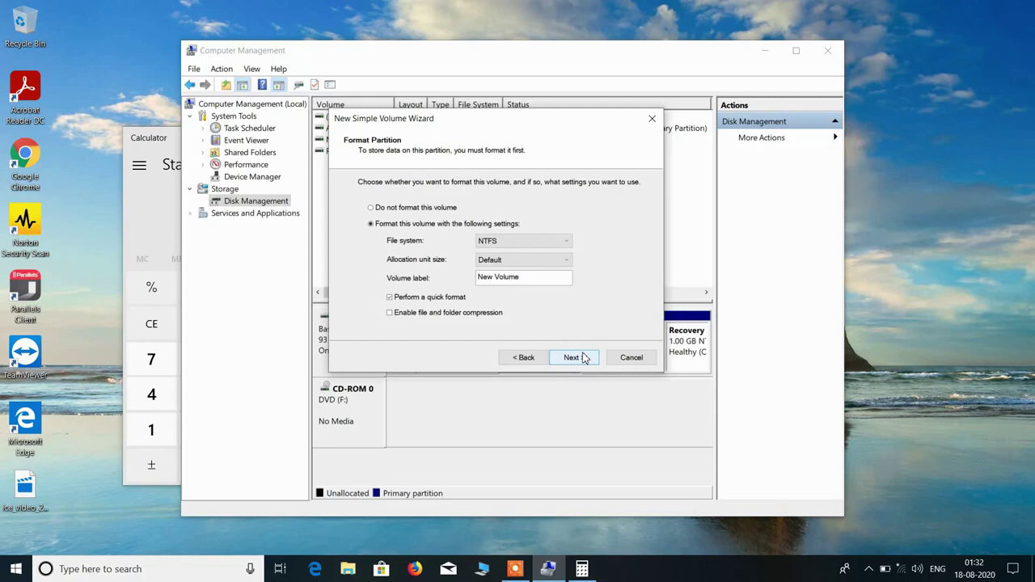
pyautogui.click(586, 358)
pyautogui.click(575, 357)
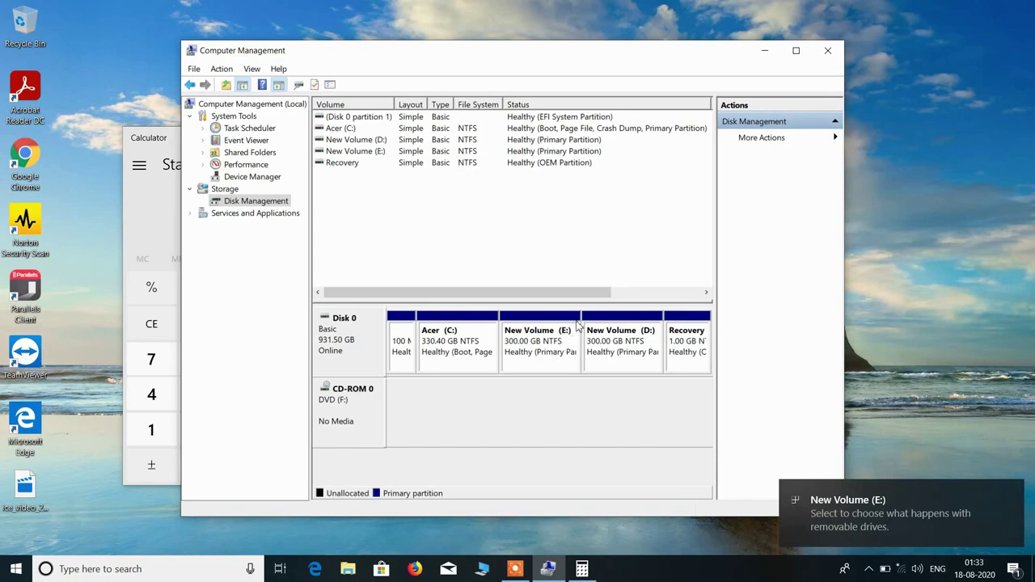
# - Close Computer Management and Calculator
pyautogui.click(827, 50)
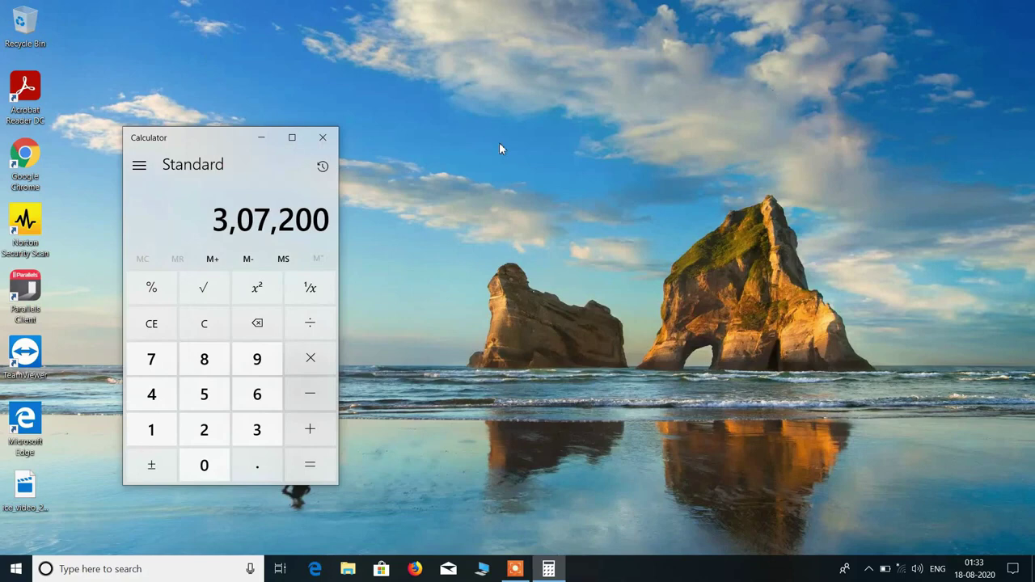
pyautogui.click(323, 137)
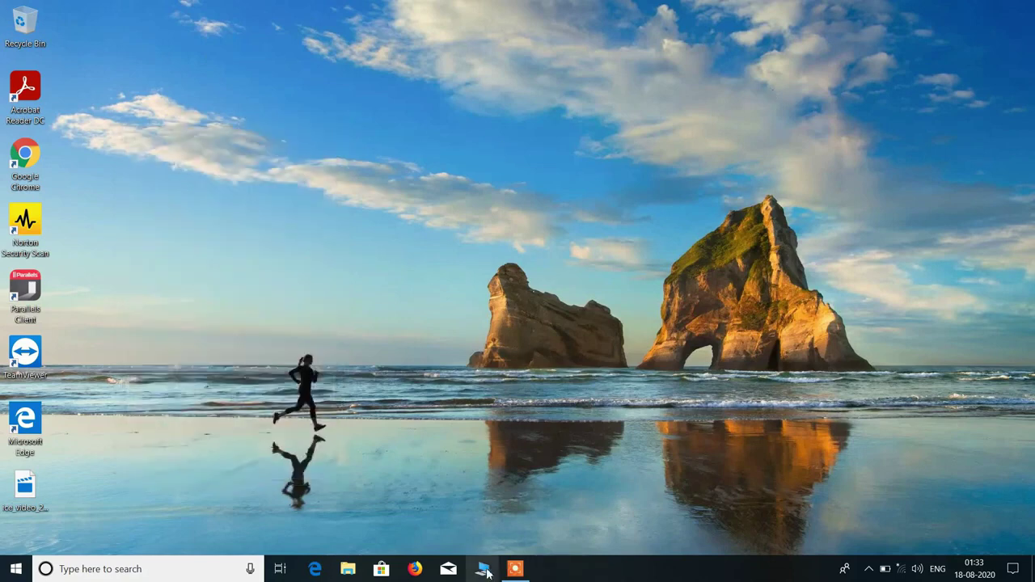
# - Check the new E: drive and its contents in File Explorer, and close the window
pyautogui.press('super+e')
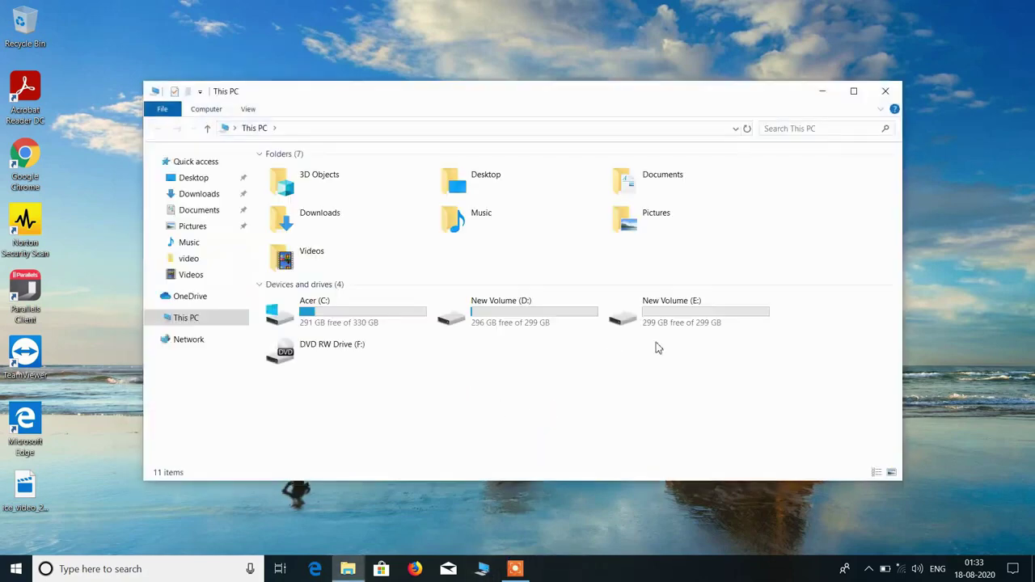
pyautogui.doubleClick(633, 323)
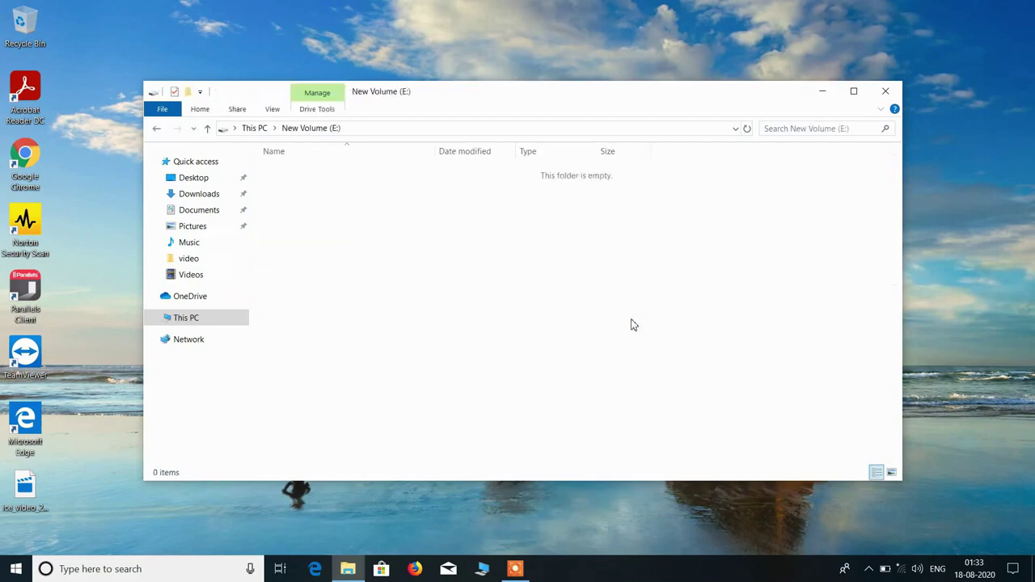
pyautogui.click(207, 128)
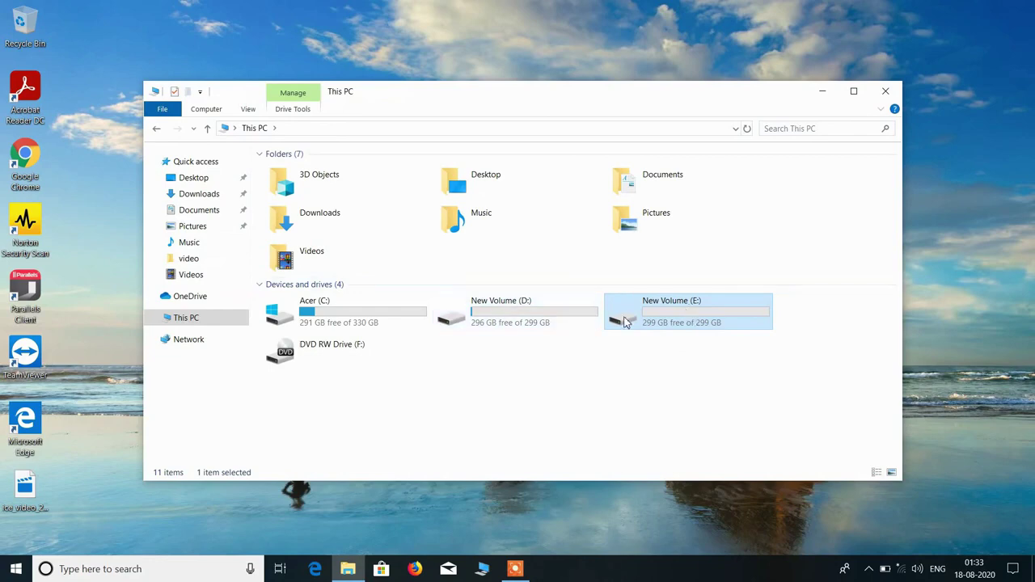
pyautogui.click(886, 92)
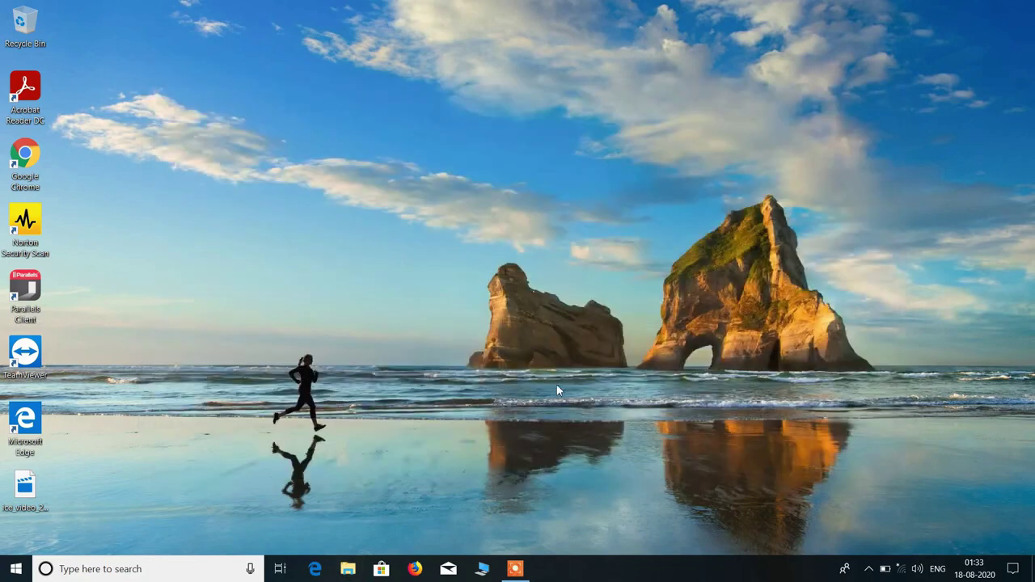